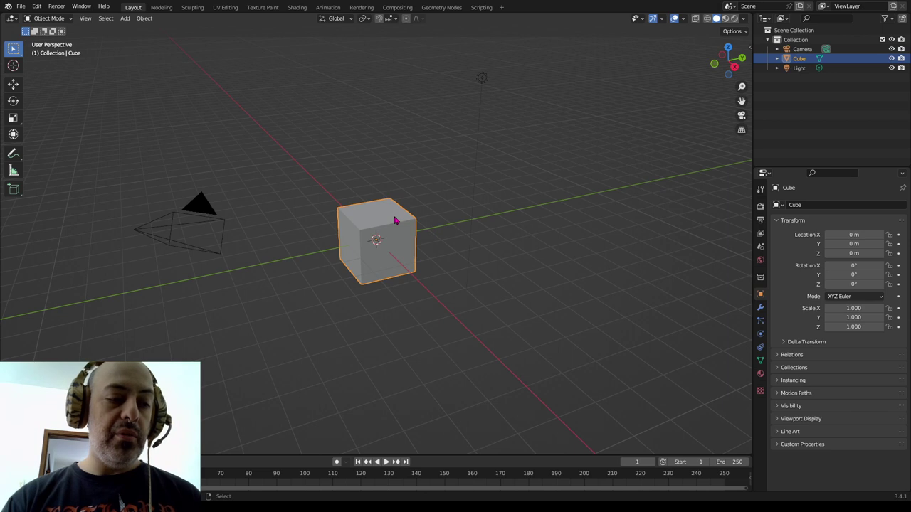
Add the chess knight photo as a Background image empty and scale it to 2.826 behind the cube.
{"action": "key", "text": "shift+a"}
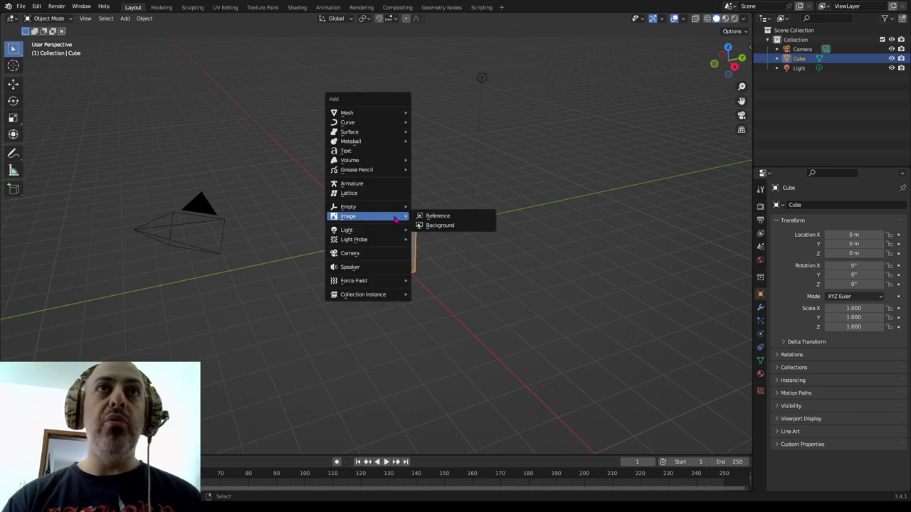
{"action": "left_click", "coordinate": [452, 222]}
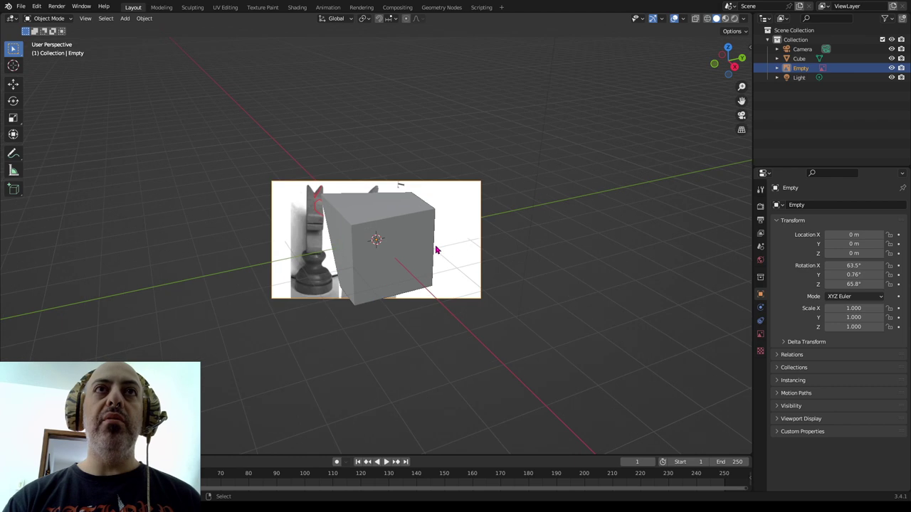
{"action": "key", "text": "s"}
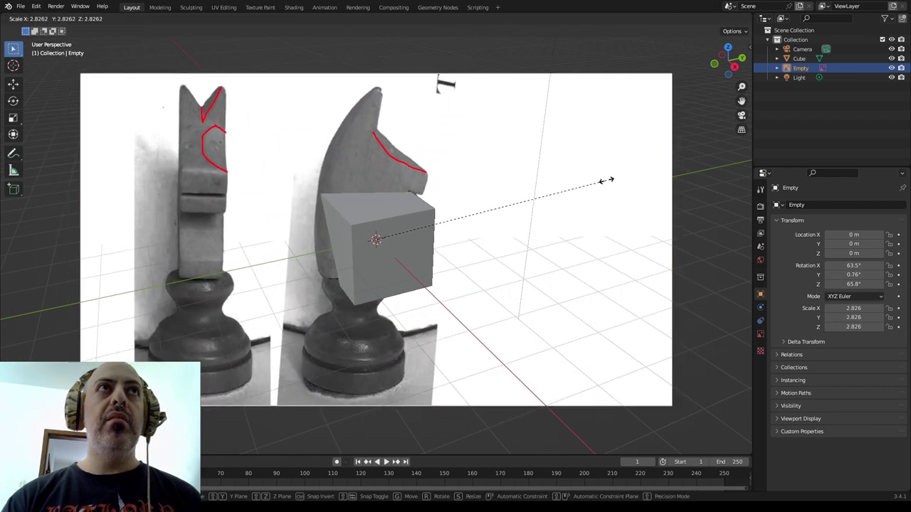
{"action": "left_click", "coordinate": [608, 182]}
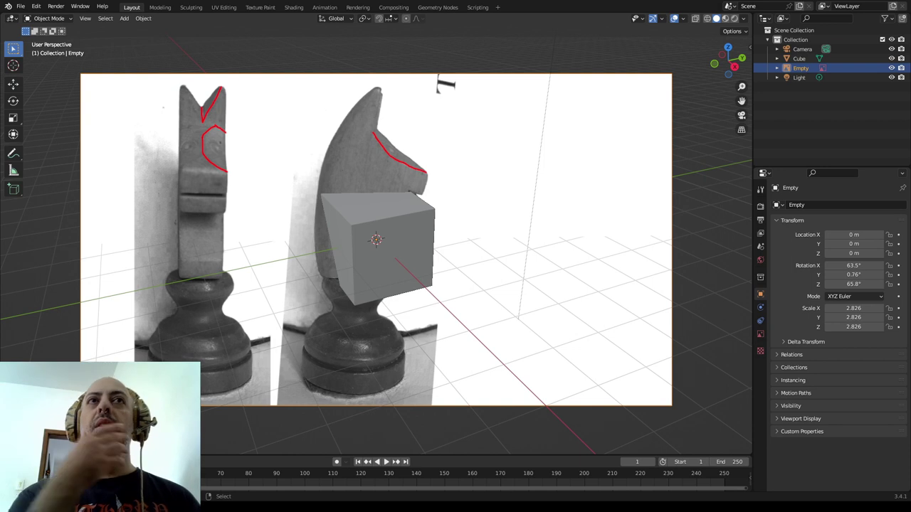